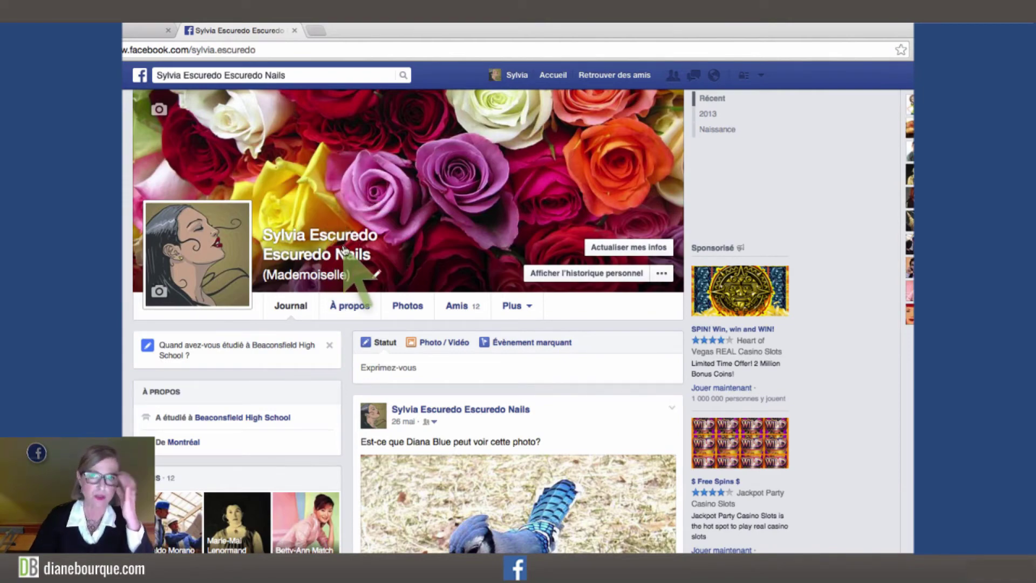
Go to the news feed, then open the profile-to-Page conversion page with its six Page categories.
click(140, 75)
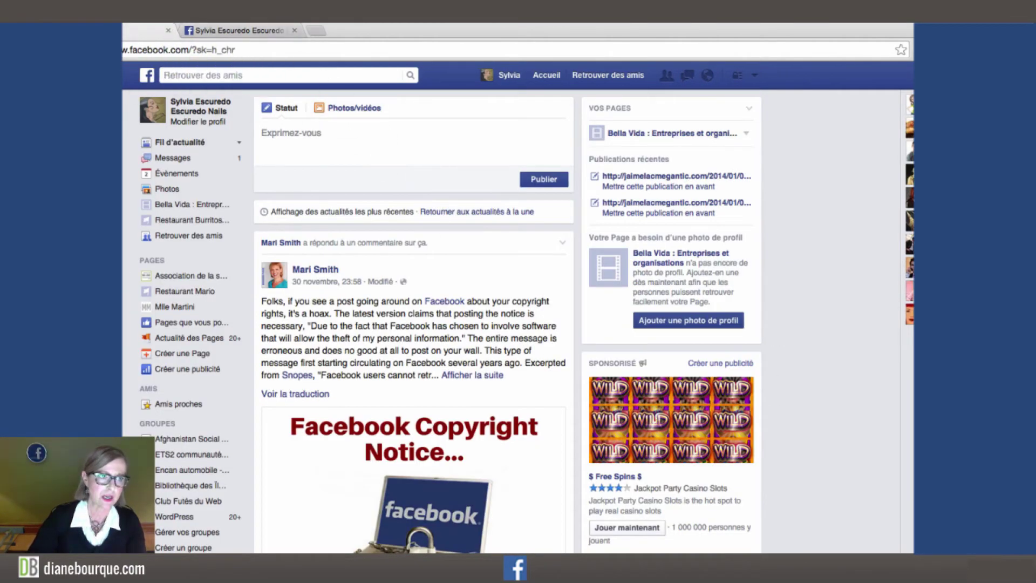
click(180, 142)
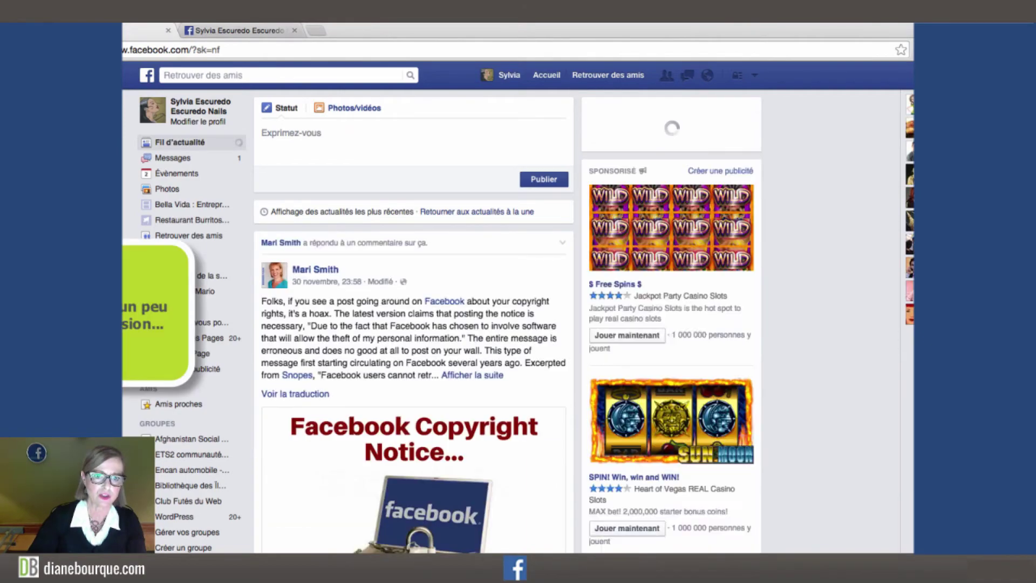
key(super+Tab)
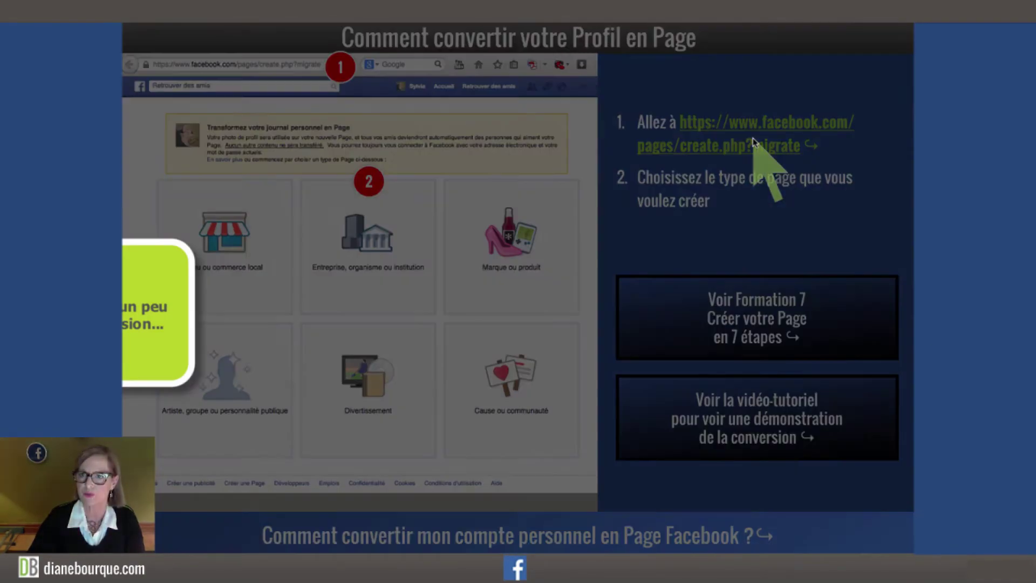
click(753, 142)
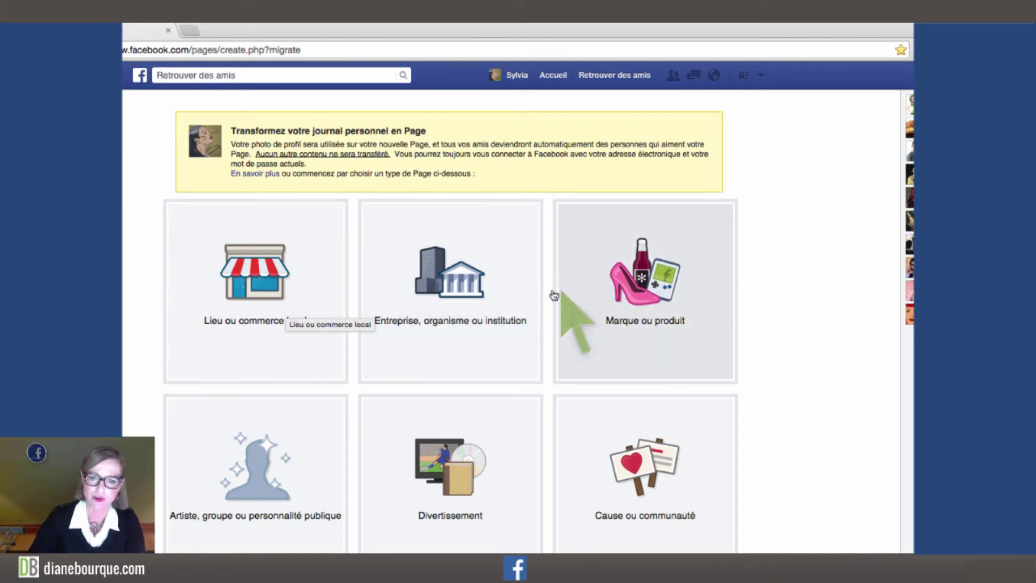
Choose the company or institution Page type in the Alimentation / Boissons category and start the conversion.
click(298, 296)
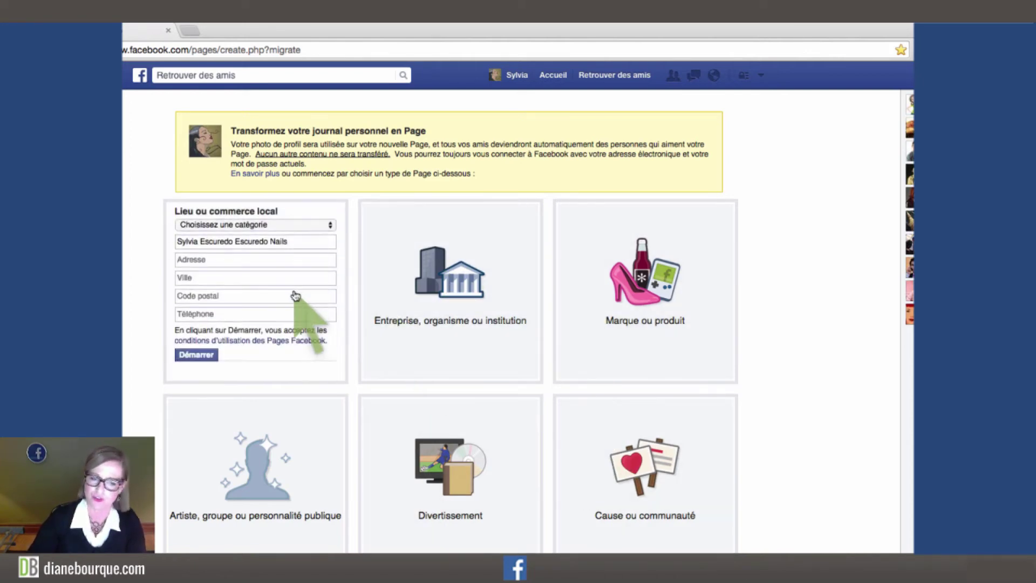
click(256, 227)
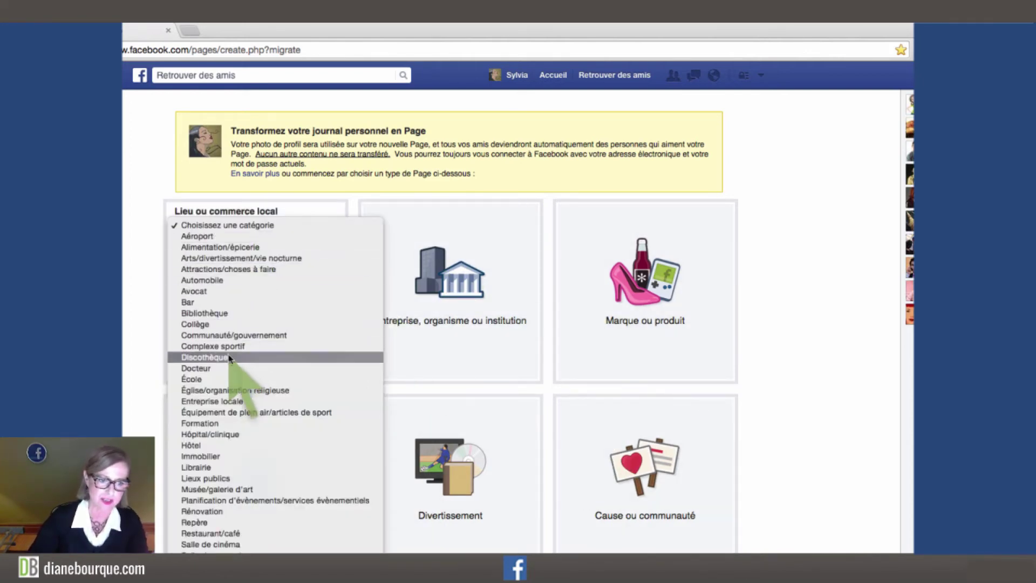
click(233, 341)
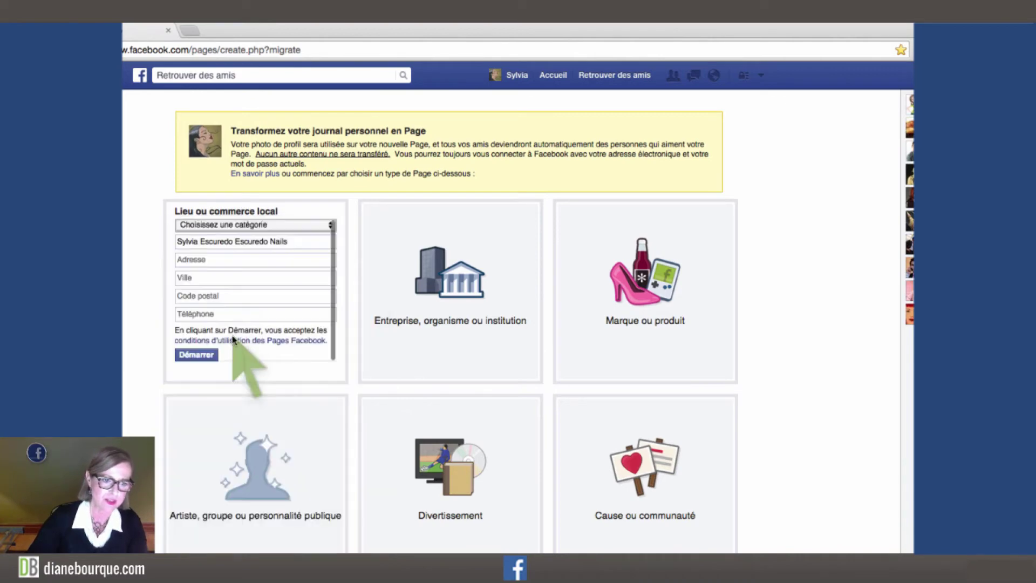
click(439, 299)
click(418, 236)
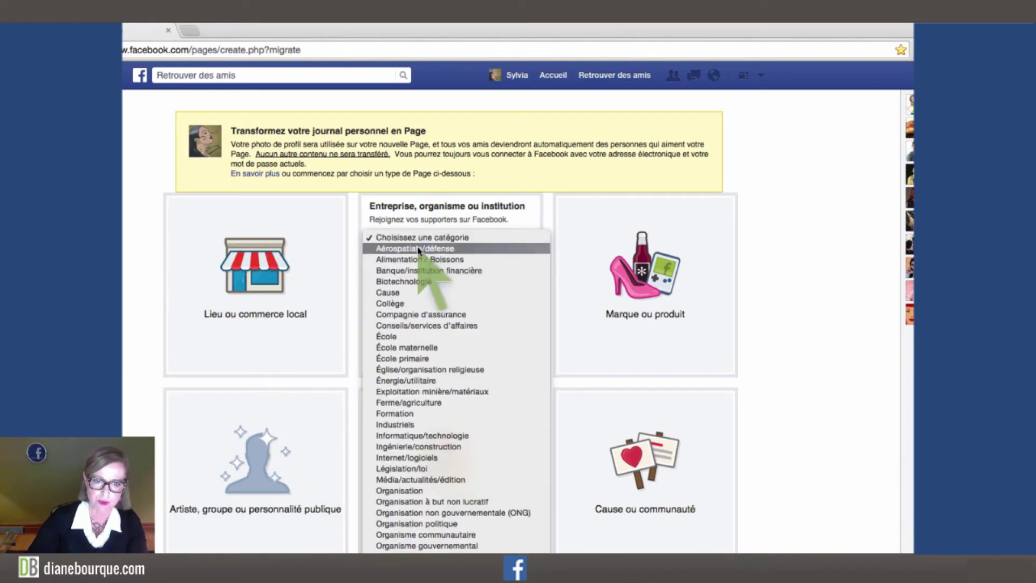
key(Escape)
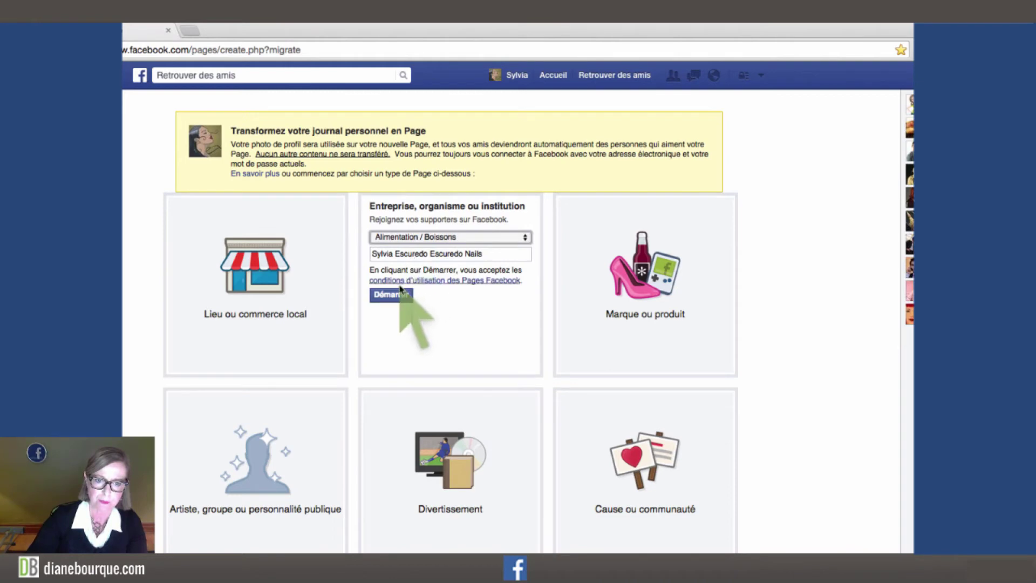
click(391, 295)
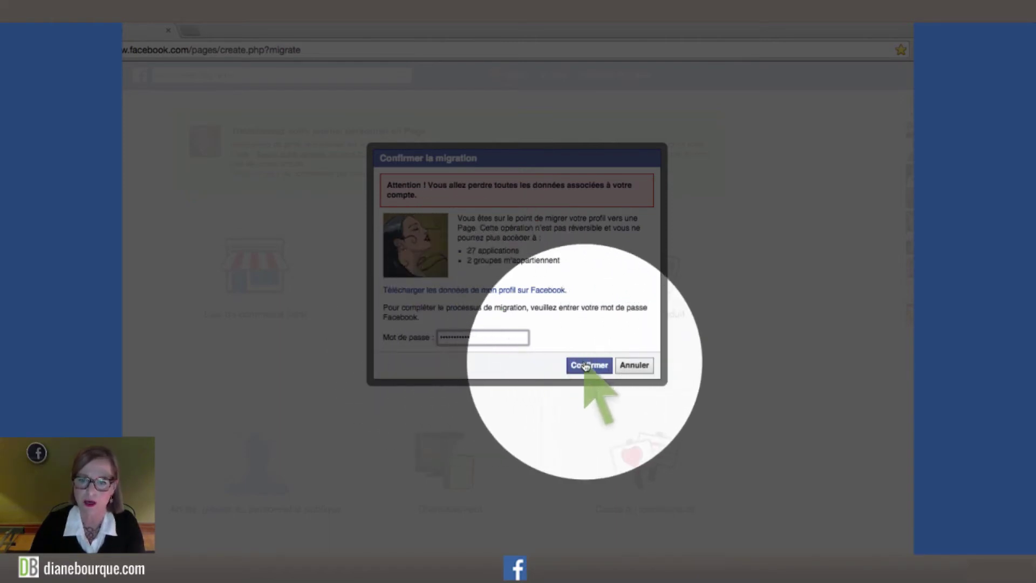
Confirm the migration, dismiss the 'Échec de la migration' error, and return to the Page creation screen.
click(589, 366)
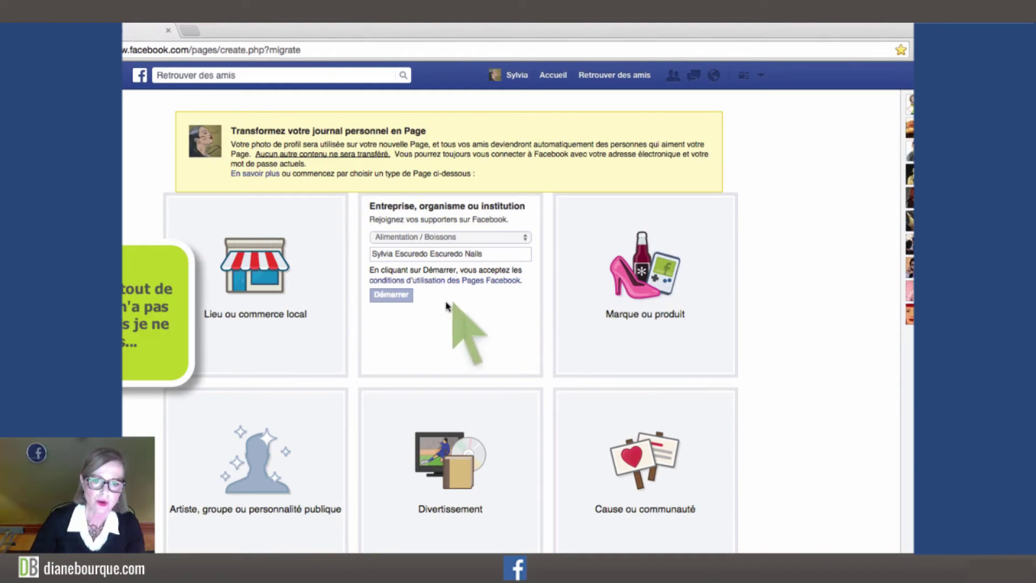
click(390, 295)
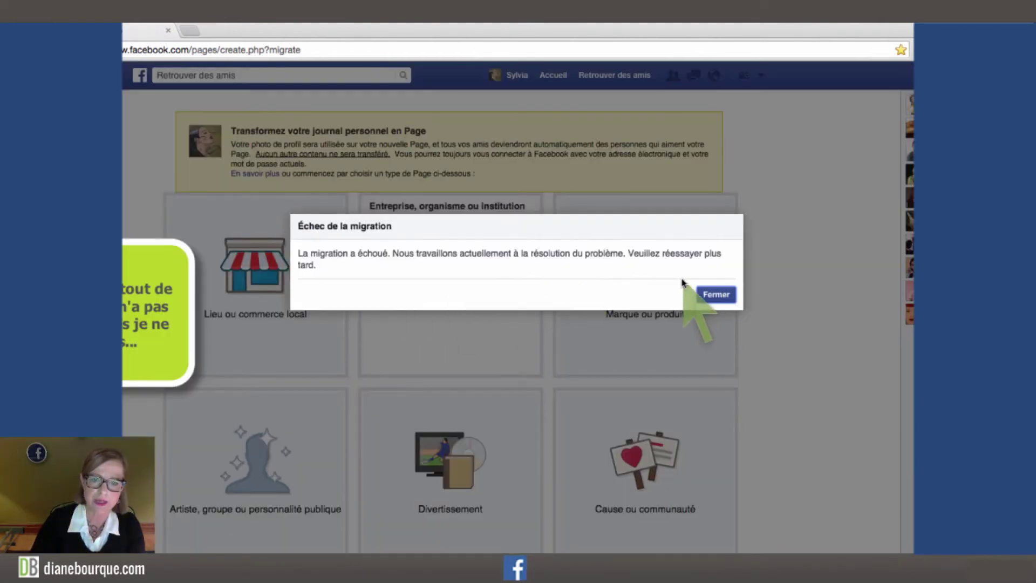
click(708, 294)
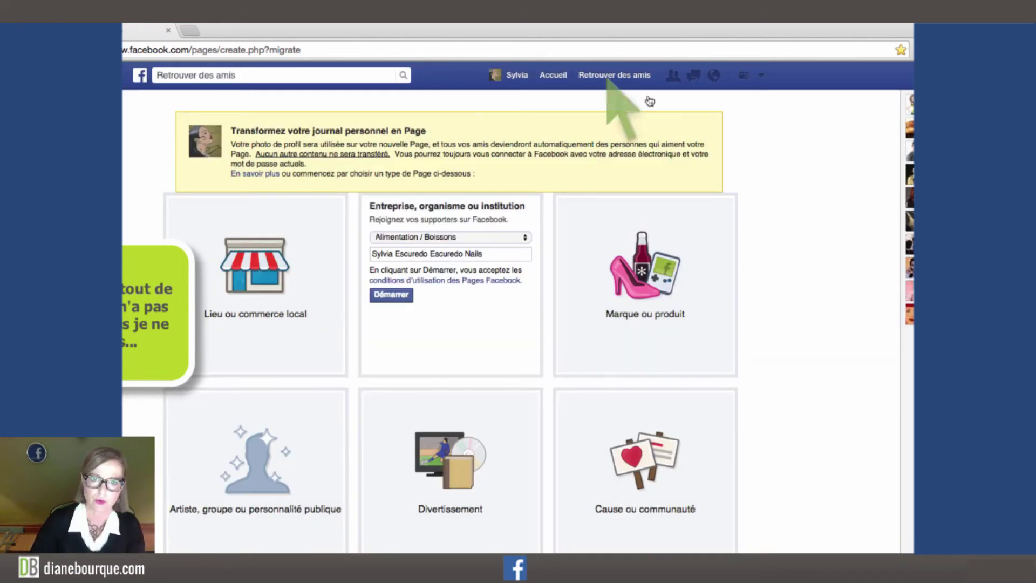
click(502, 82)
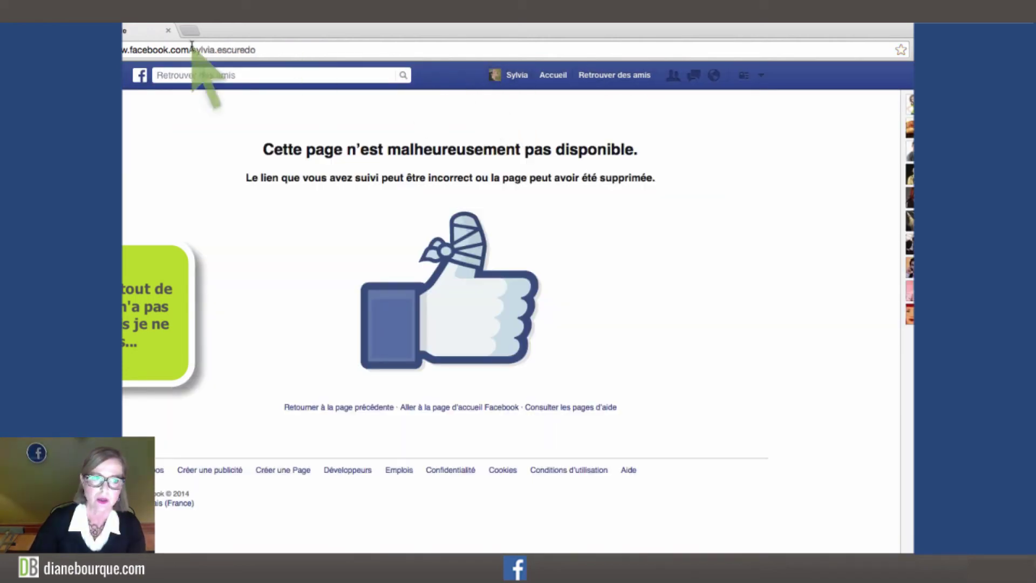
click(123, 50)
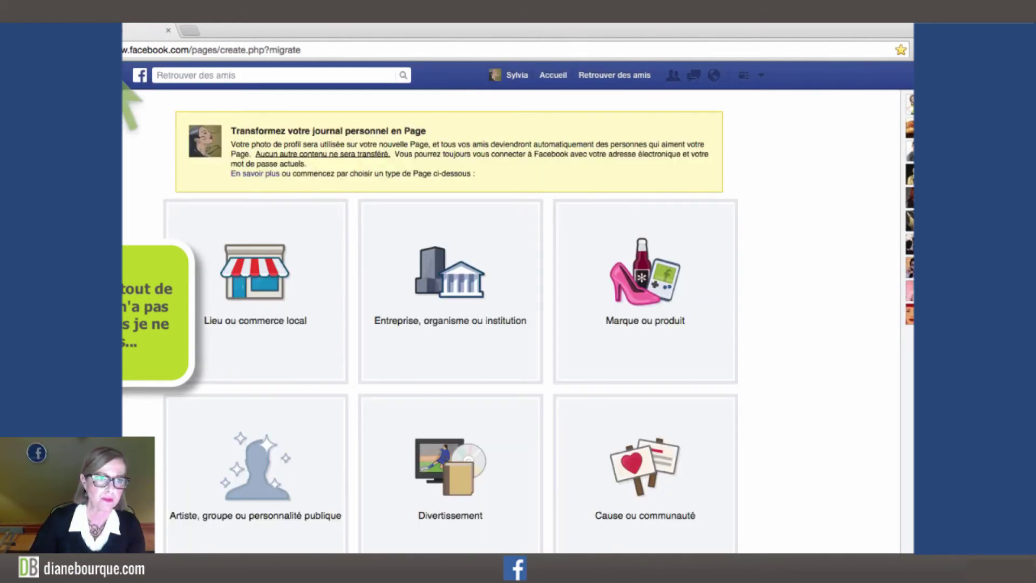
Choose the company or institution Page type, start the conversion and confirm it.
click(140, 77)
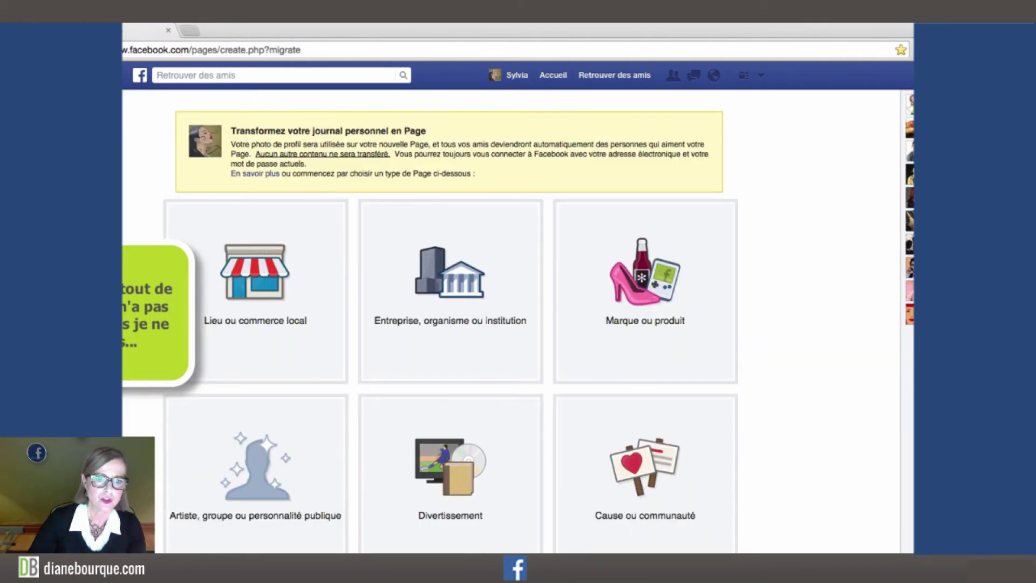
click(438, 277)
click(393, 298)
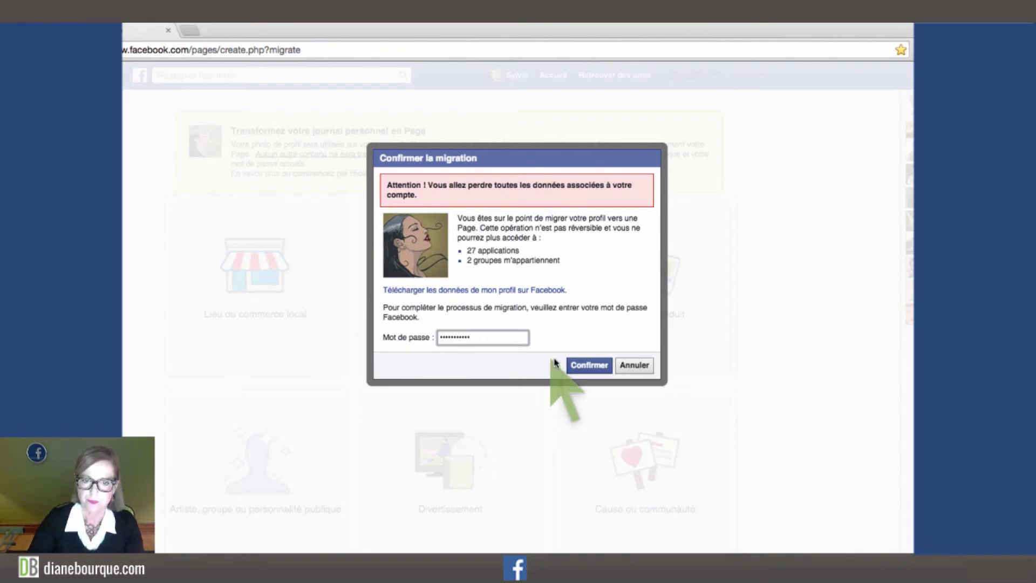
click(588, 365)
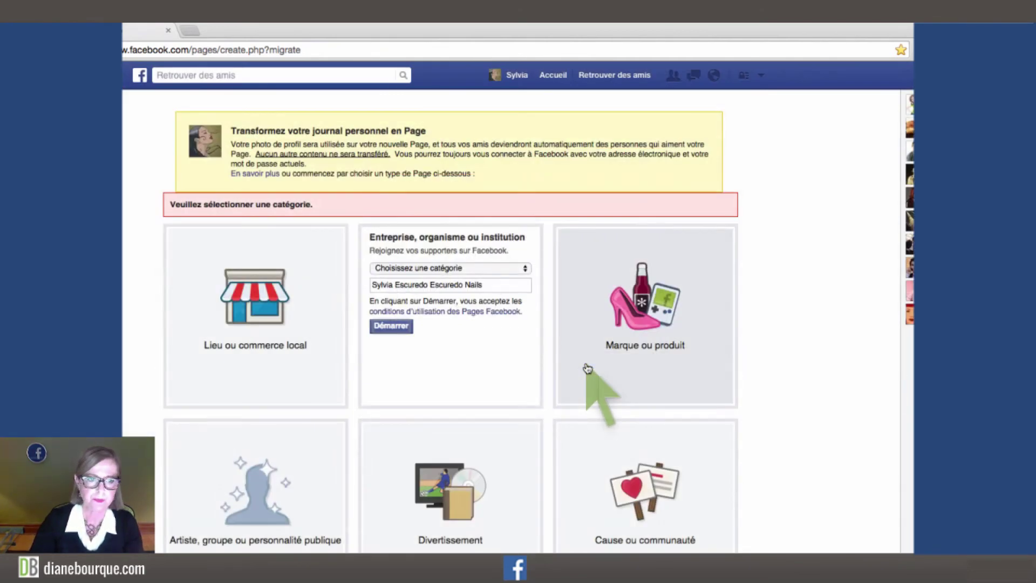
Pick the Compagnie d'assurance category and confirm the migration with the account password.
click(459, 269)
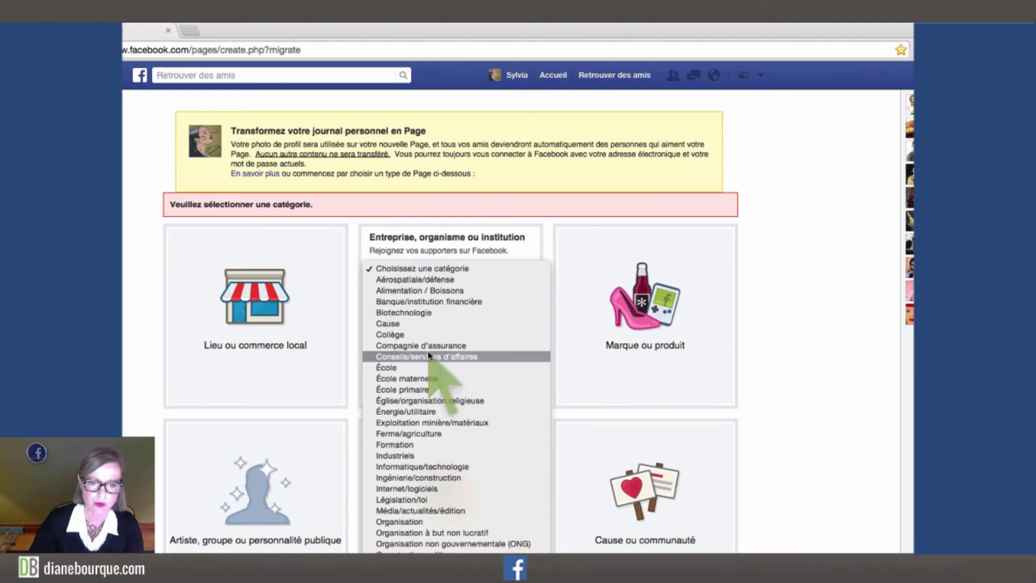
click(421, 345)
click(391, 326)
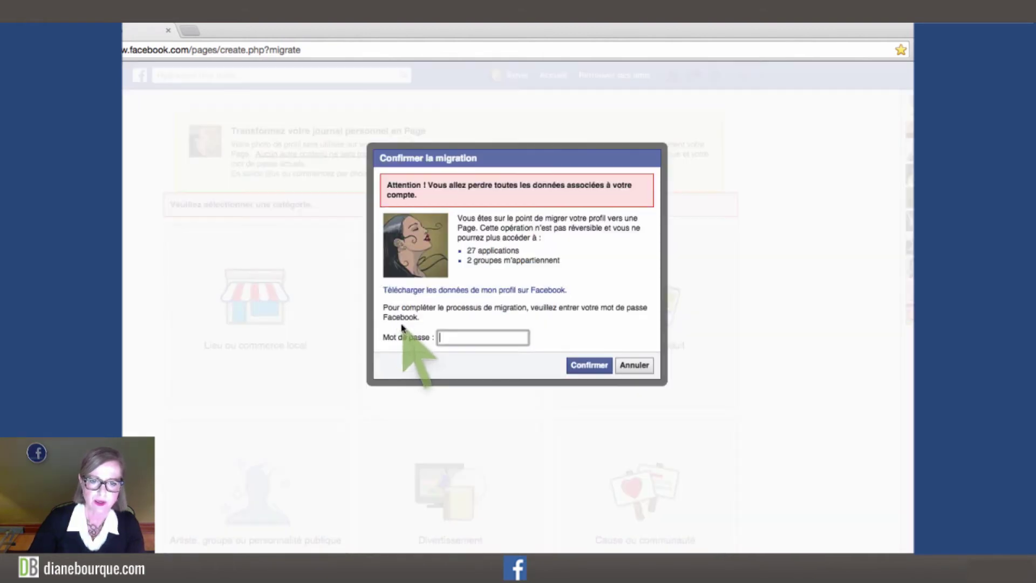
text(•)
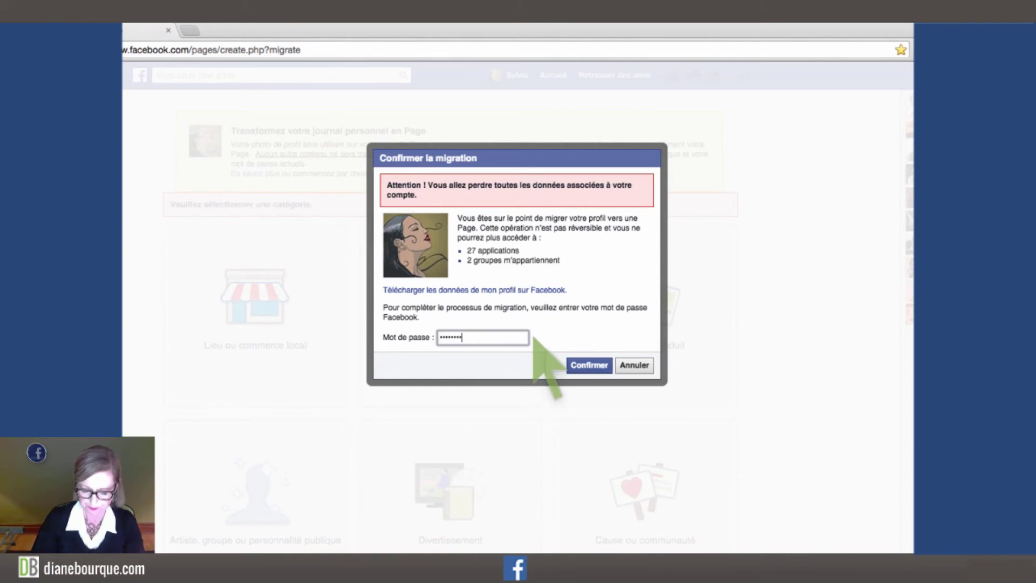
click(577, 365)
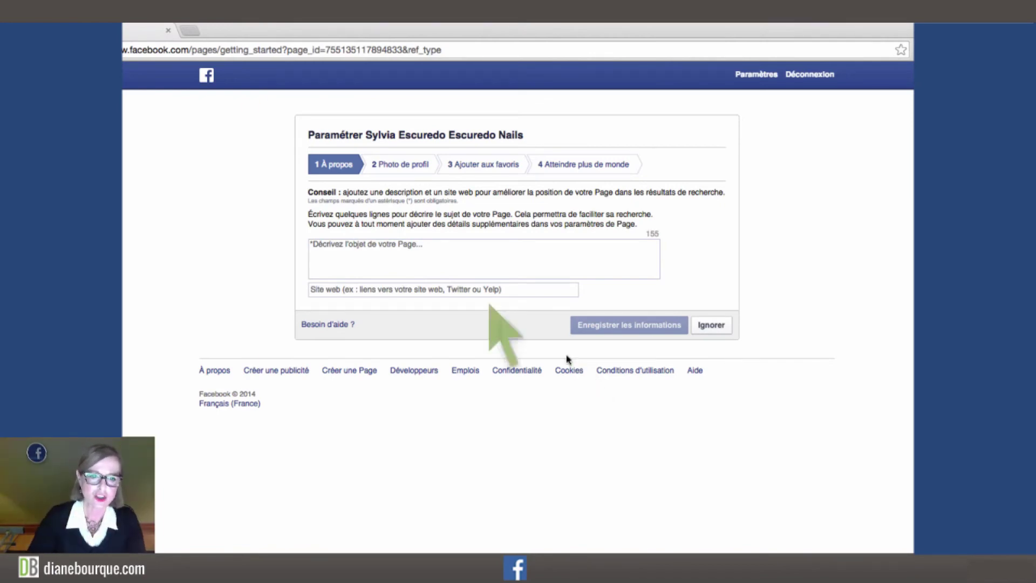
Enter a short description for the Page and save it.
click(408, 249)
text(Description)
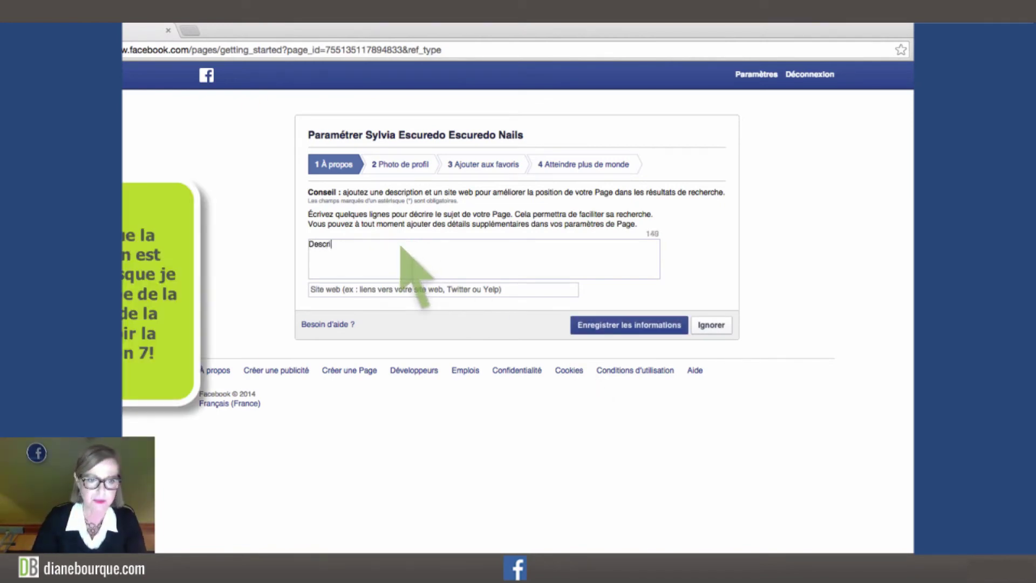
click(637, 330)
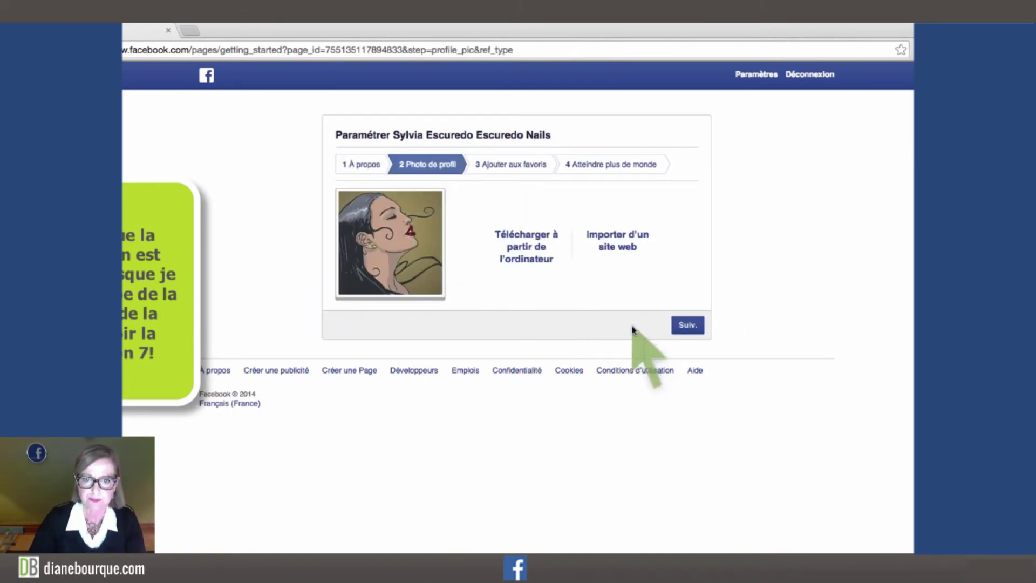
Keep the current profile picture, add the Page to favourites, and skip the advertising step.
click(689, 327)
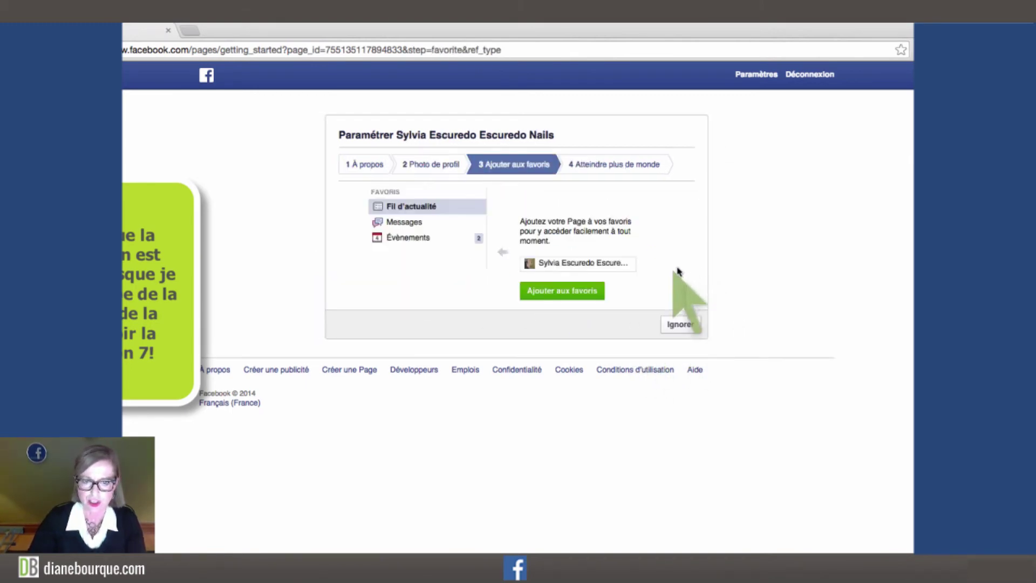
click(591, 293)
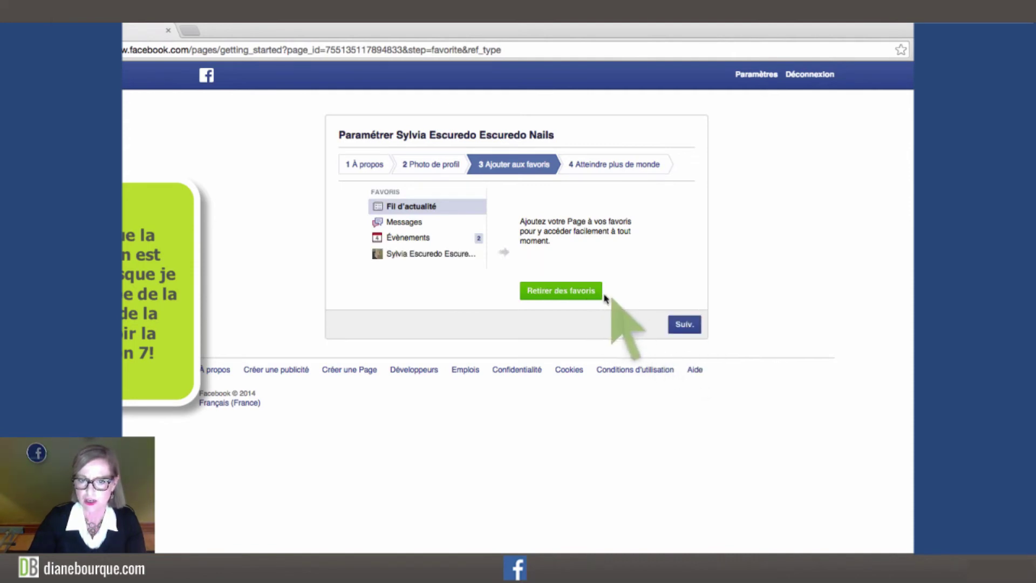
click(688, 328)
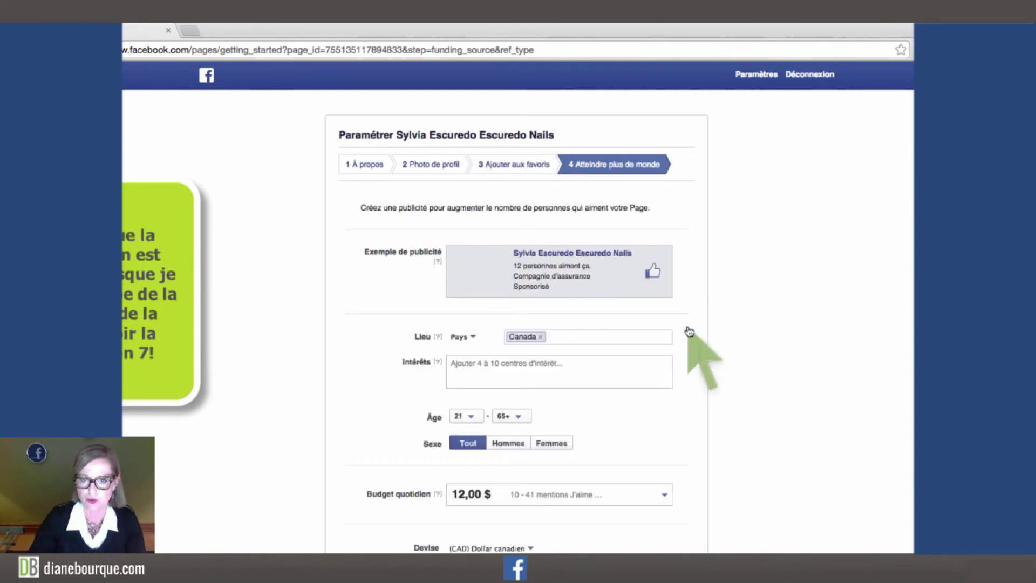
scroll(687, 324, down, 3)
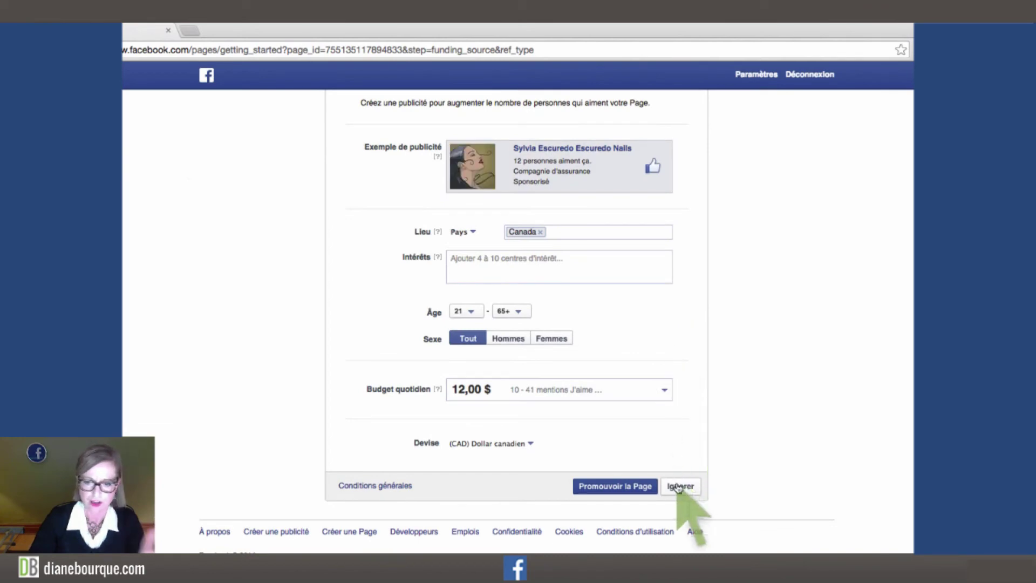
click(681, 486)
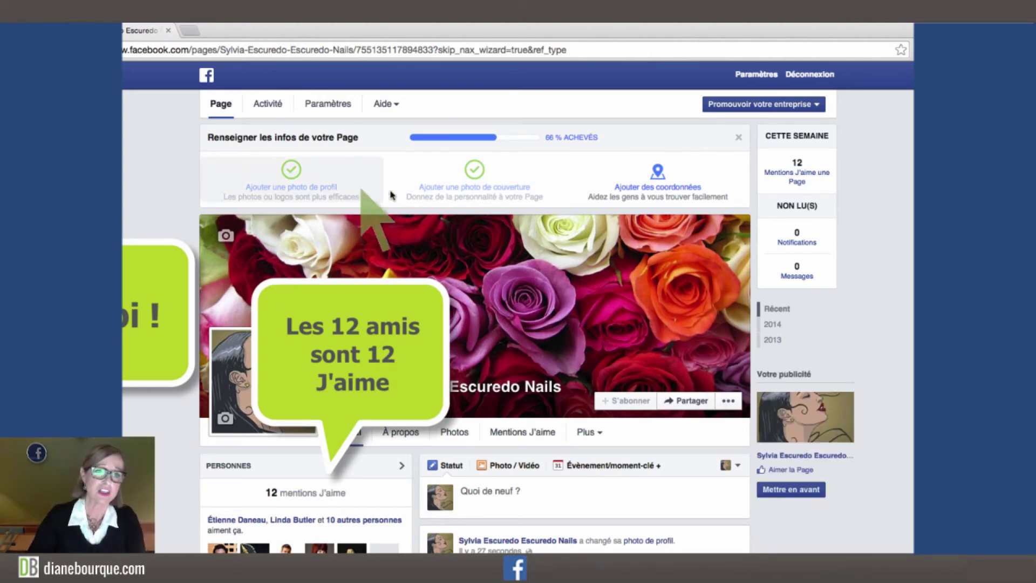
click(205, 79)
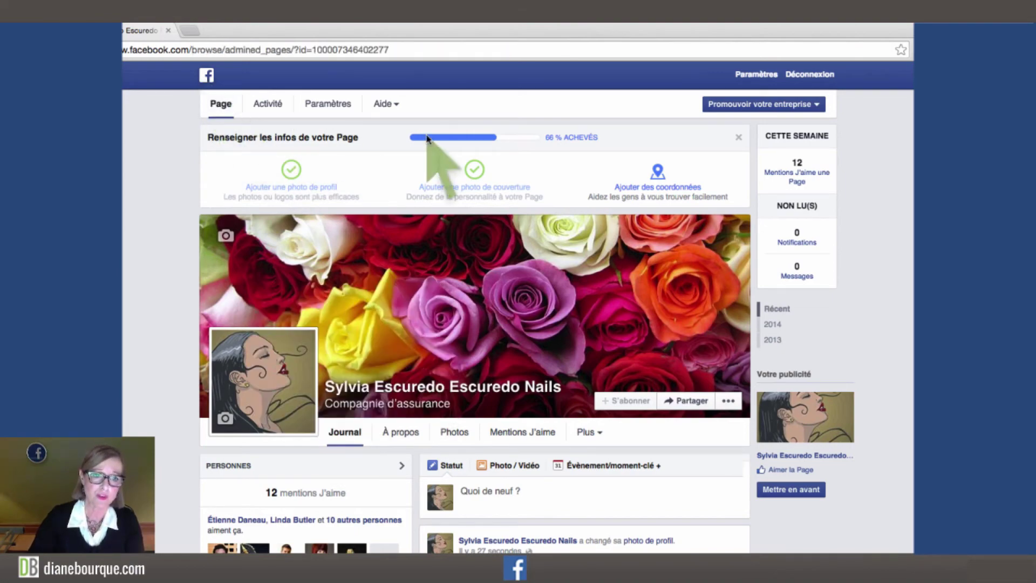
Open the 'Vos pages' list and look over the managed Pages, with the nail business Page first.
click(205, 77)
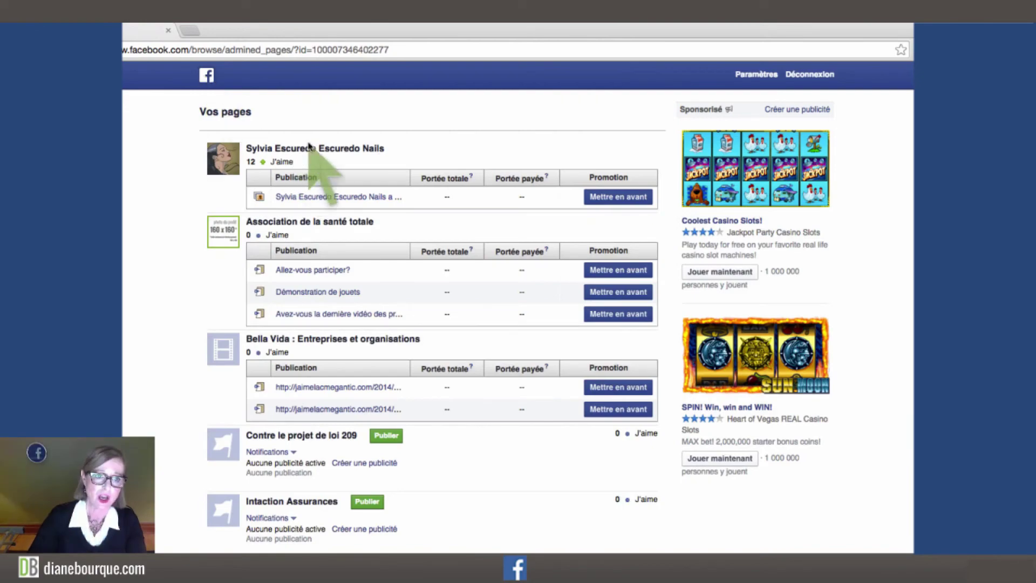
scroll(312, 153, down, 3)
scroll(309, 151, down, 8)
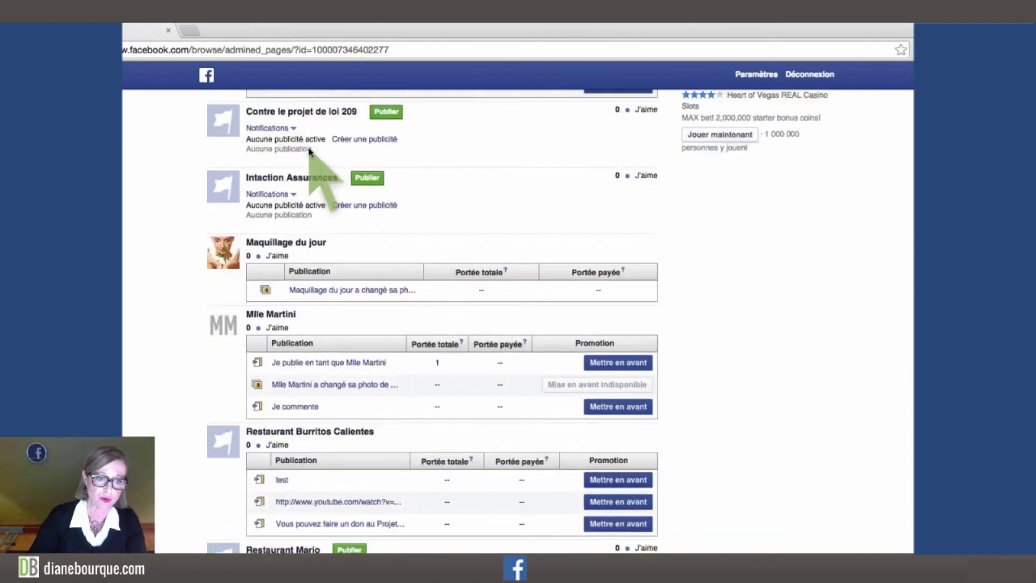
scroll(310, 151, up, 10)
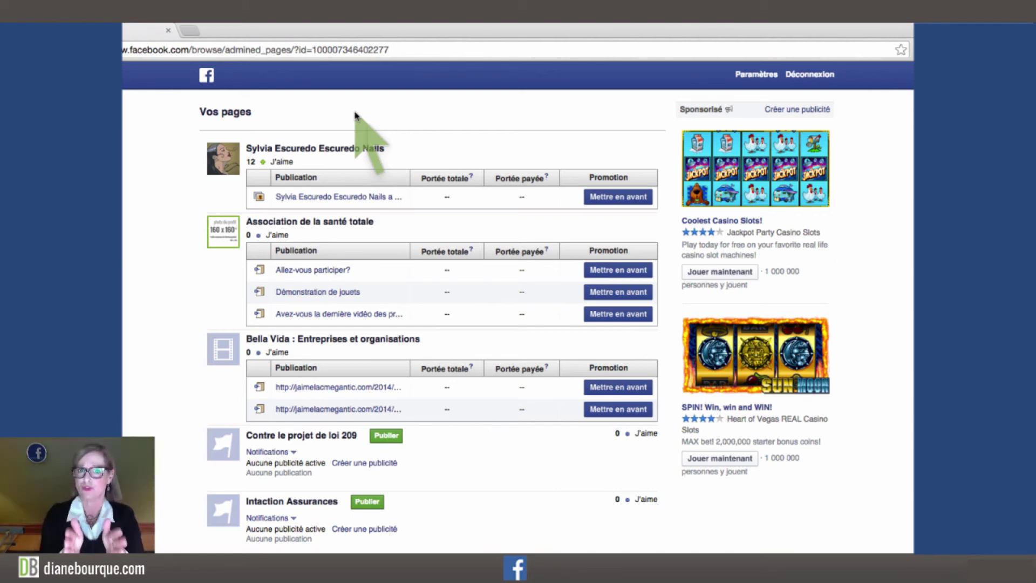
Open the nail business Page's Paramètres and go to its 'Rôles de la Page' section.
click(332, 149)
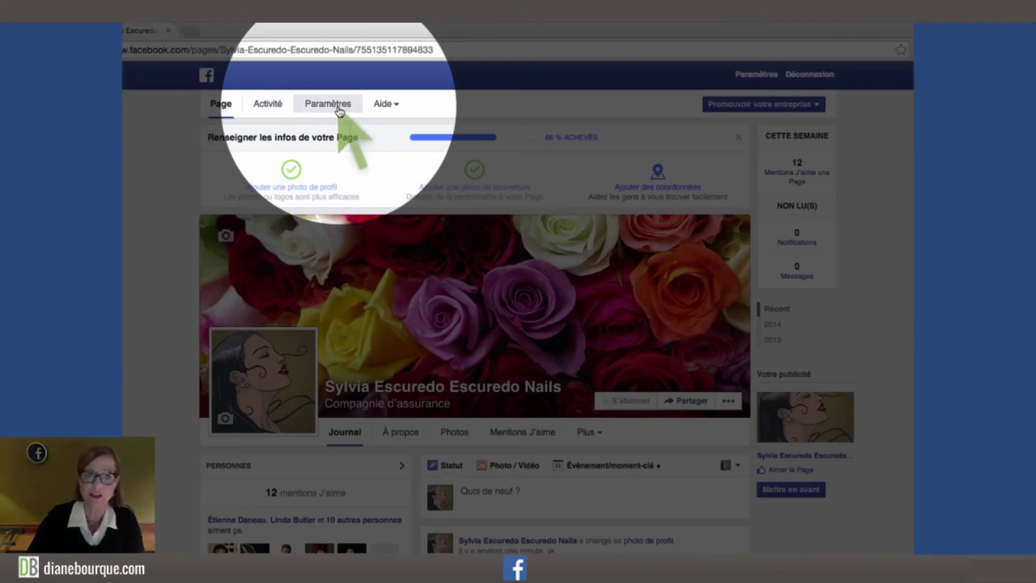
click(338, 109)
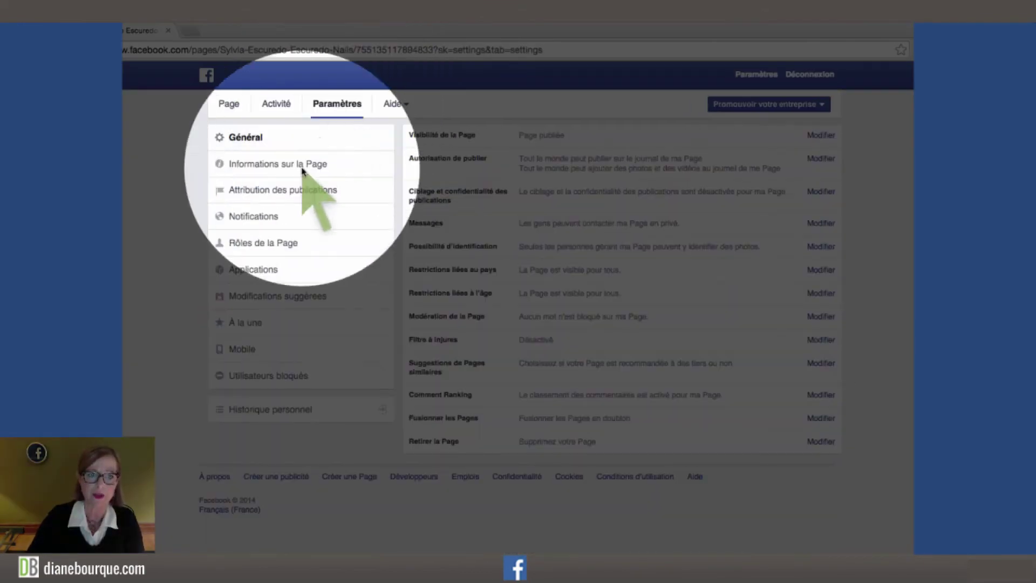
click(253, 244)
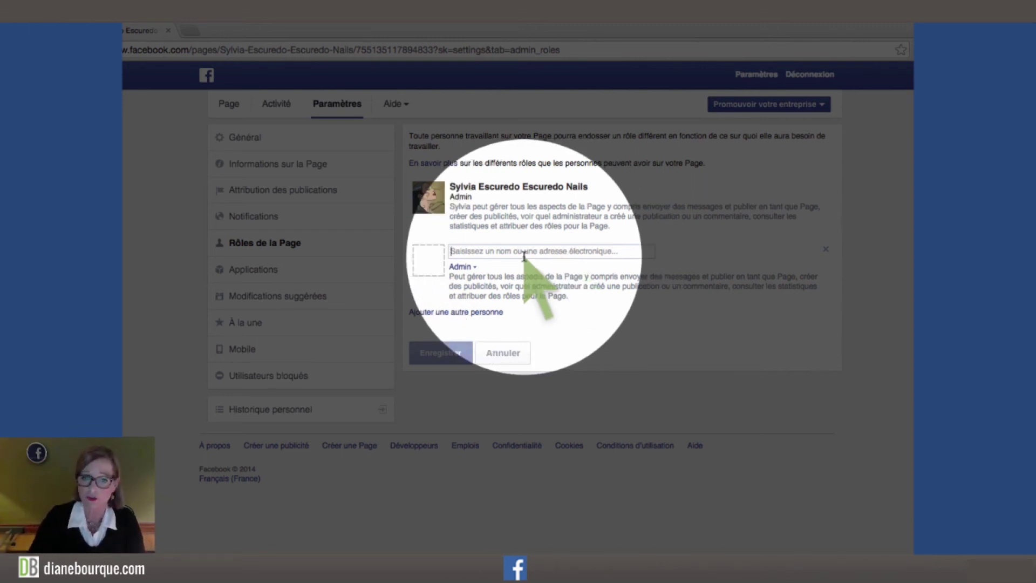
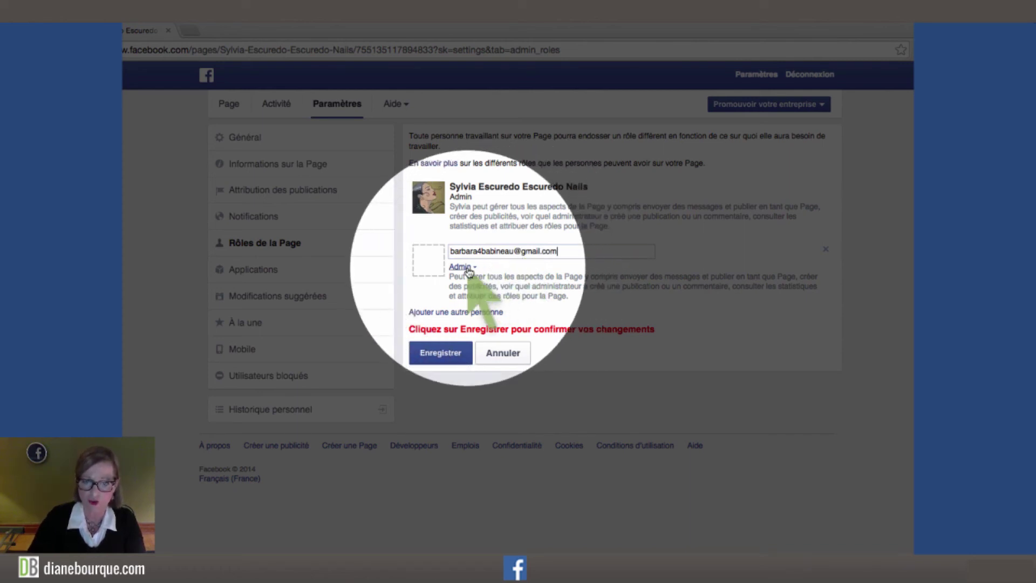
Add the second person's e-mail as a Page Admin and confirm with the account password.
click(445, 354)
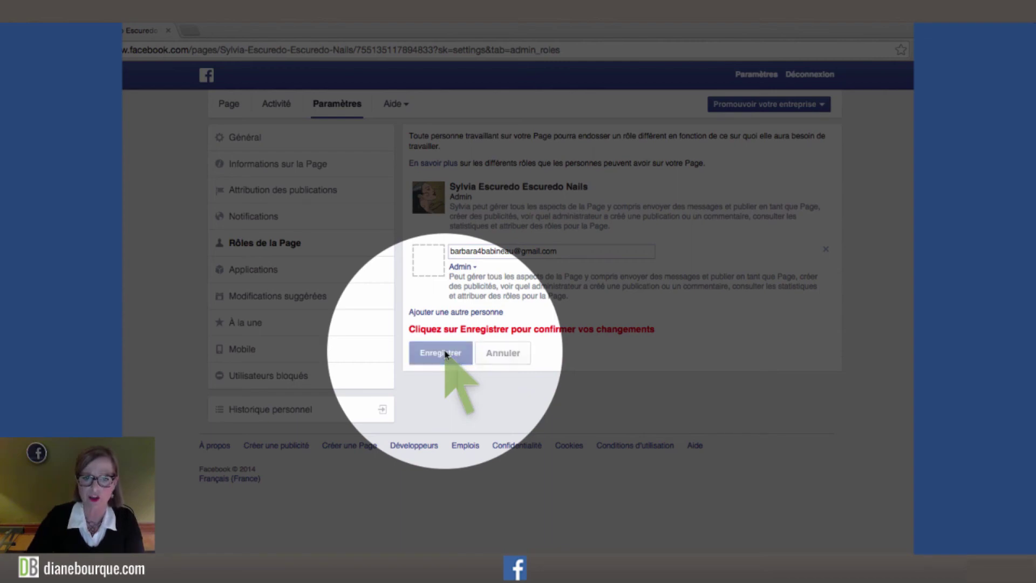
text(•••••••••••)
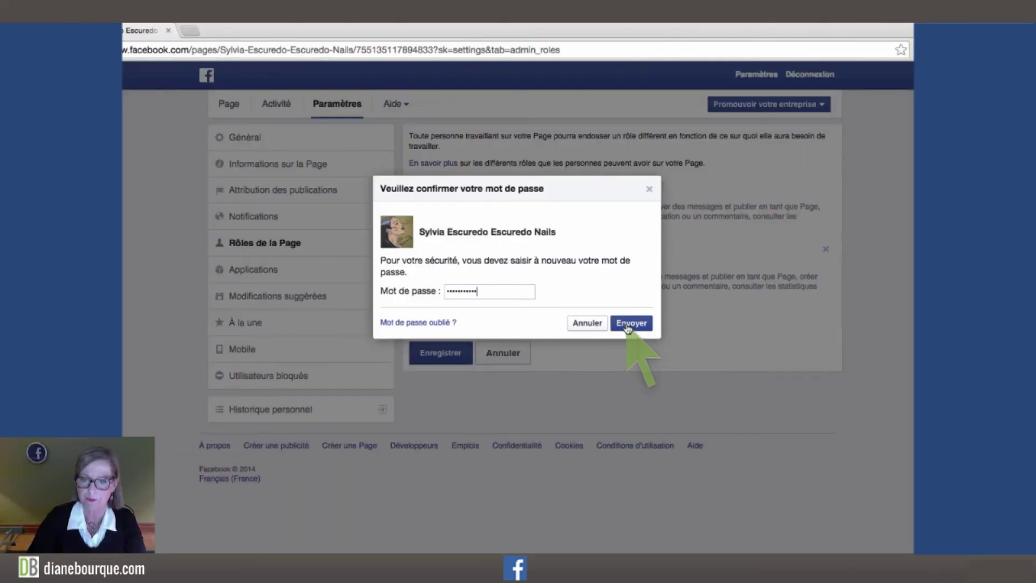
click(628, 323)
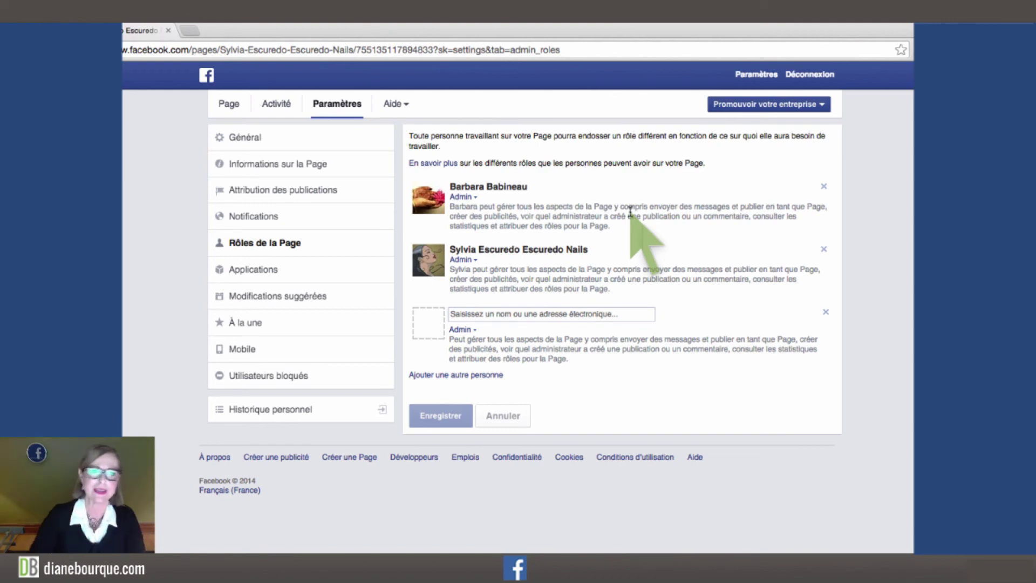
Return to the 'Vos pages' list and log out of the Page owner's account.
click(207, 76)
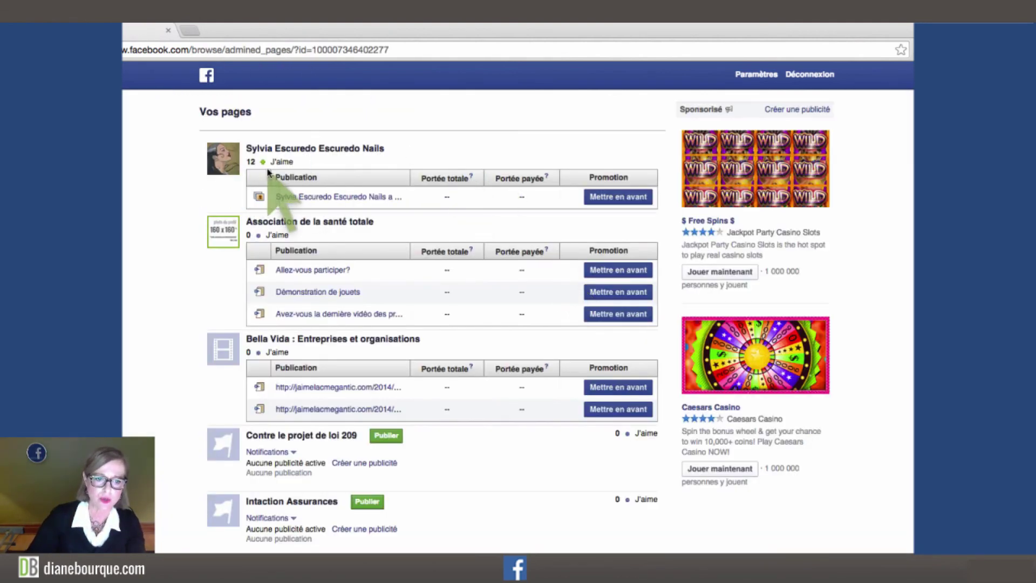
scroll(268, 167, down, 1)
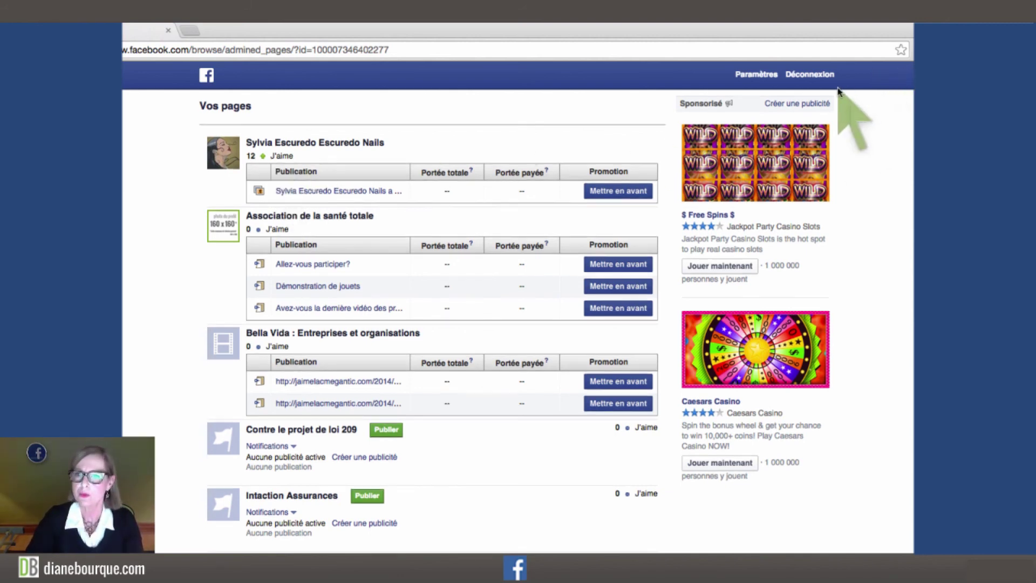
click(821, 78)
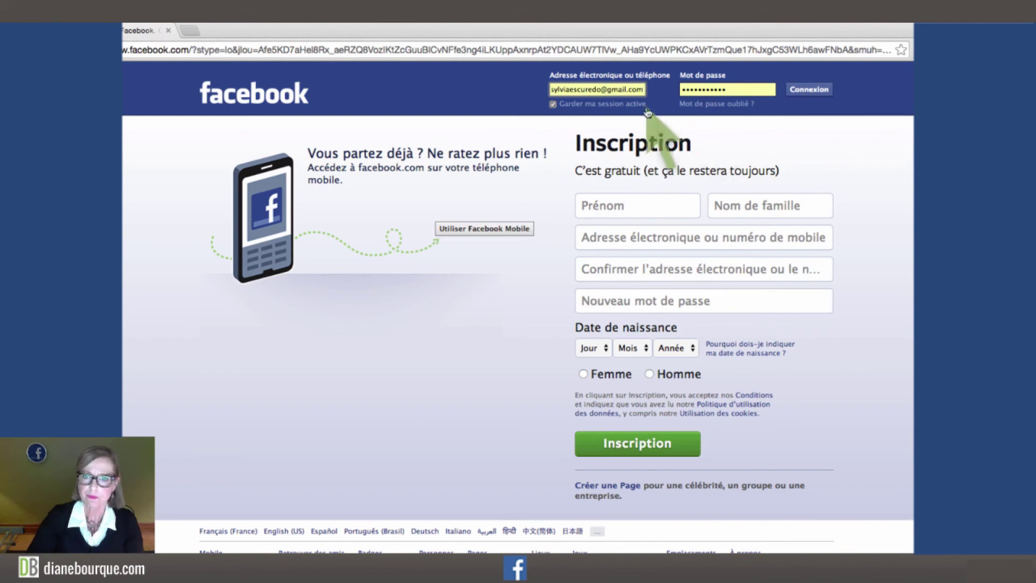
Log in by replacing the saved e-mail with the new admin's e-mail and entering that account's password.
click(626, 91)
triple_click(629, 89)
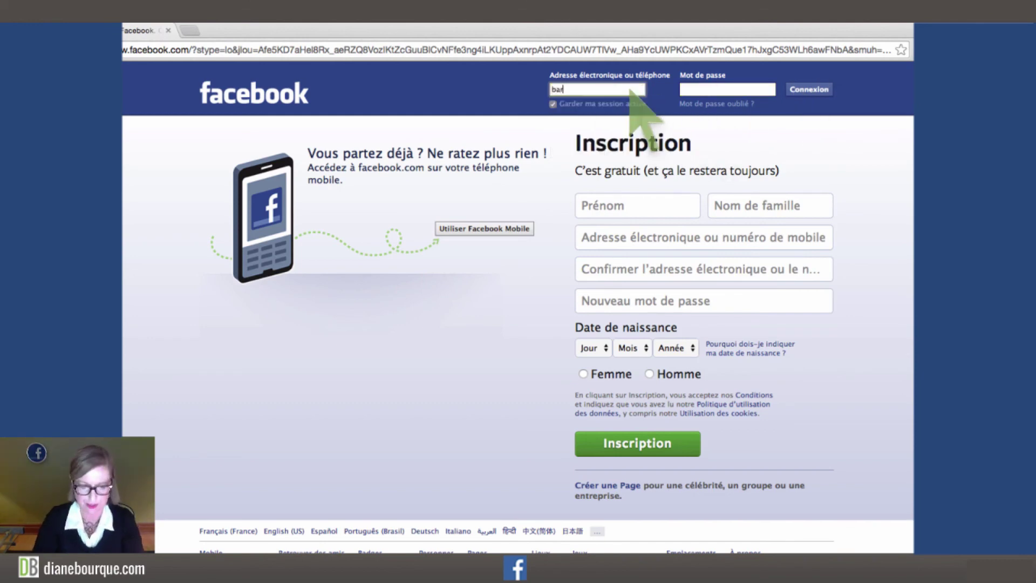
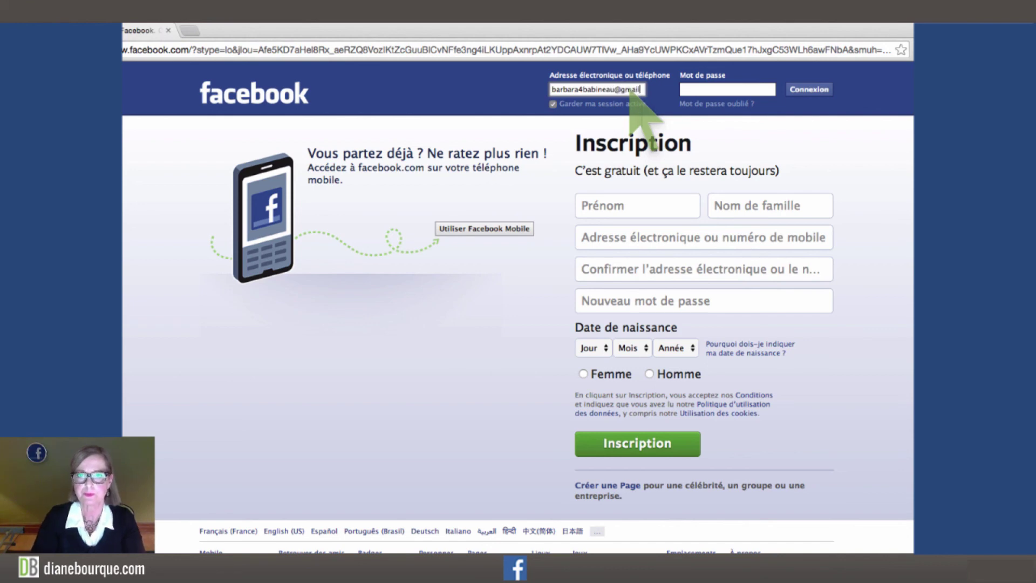
key(Tab)
text(••••••••••)
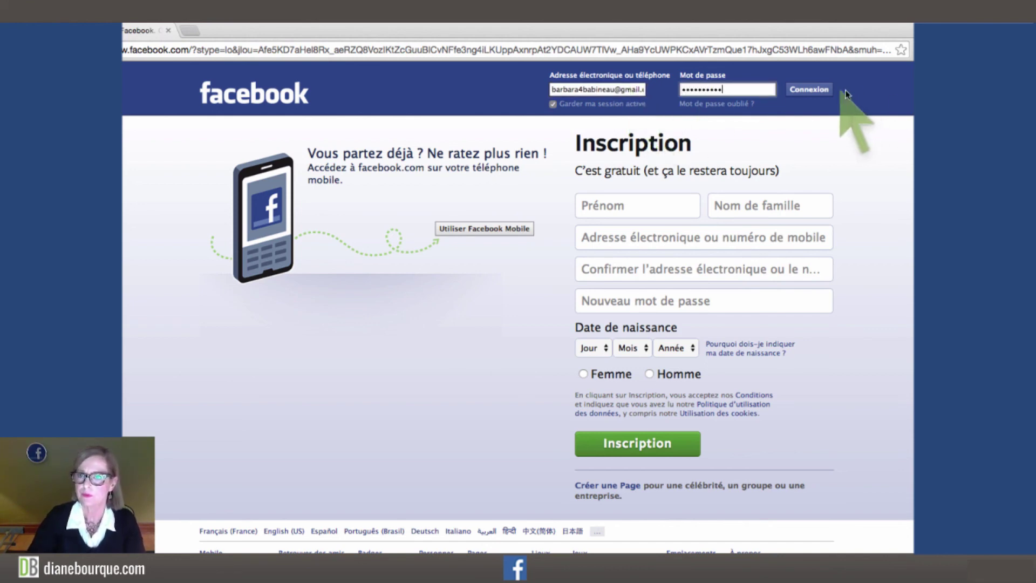
click(819, 90)
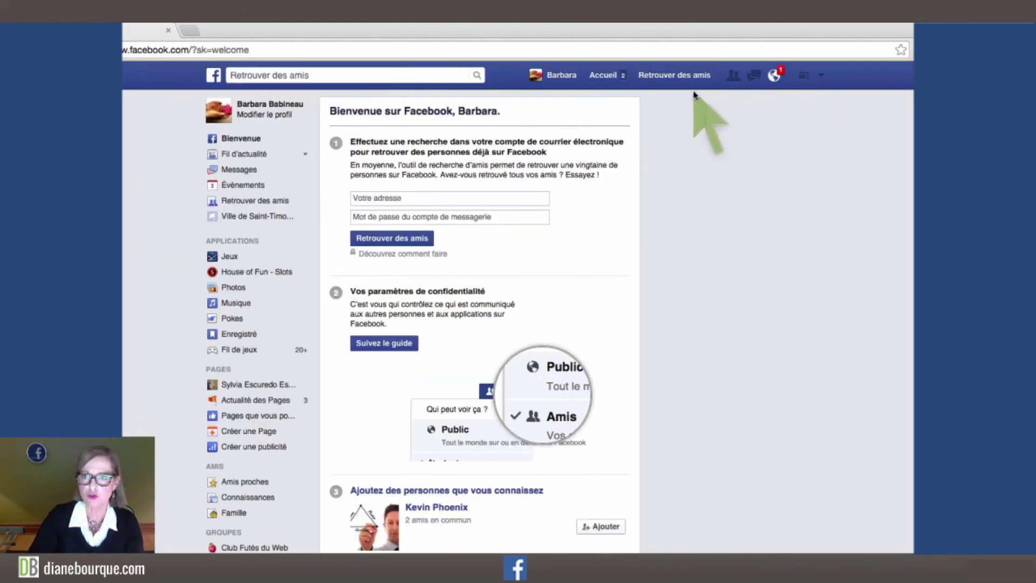
Dismiss the save-password offer, check notifications, then search the Page's name and open the first result.
click(902, 73)
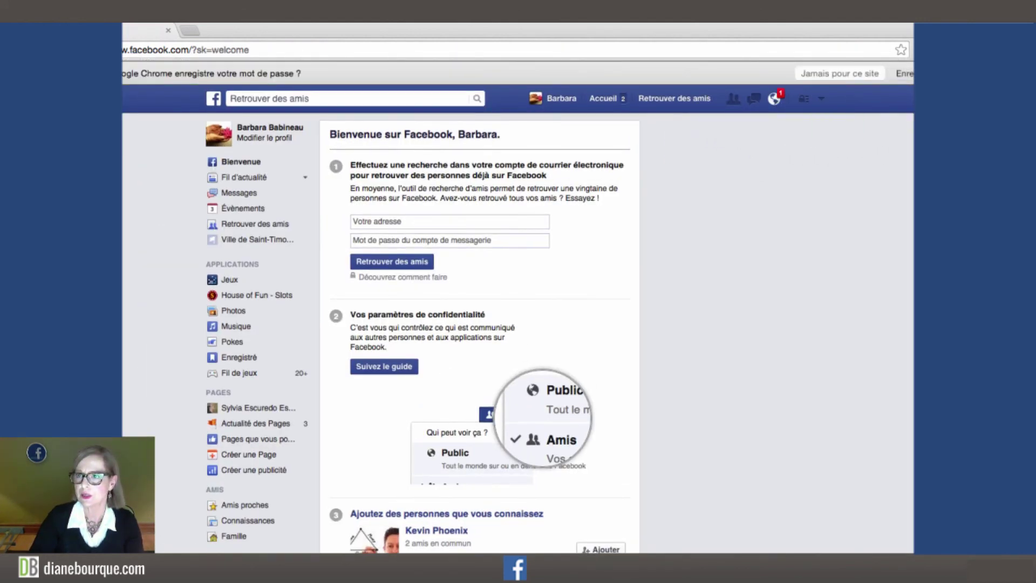
click(775, 81)
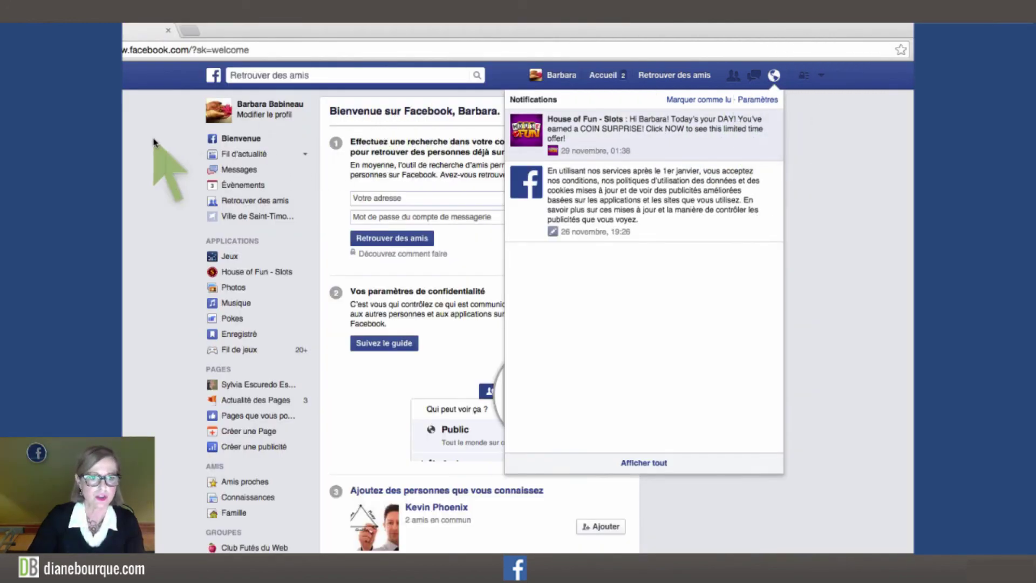
click(154, 141)
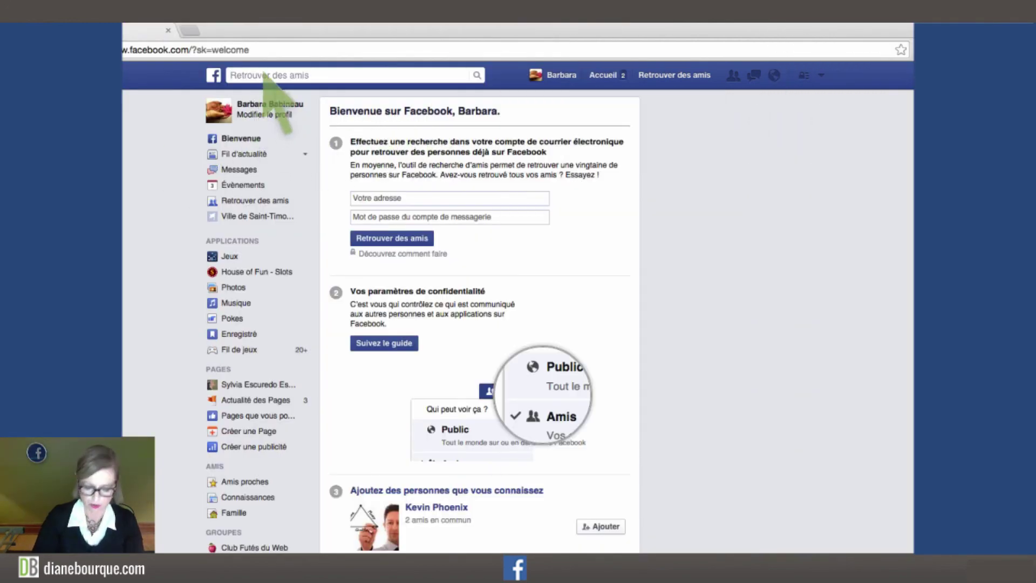
text(sylvia)
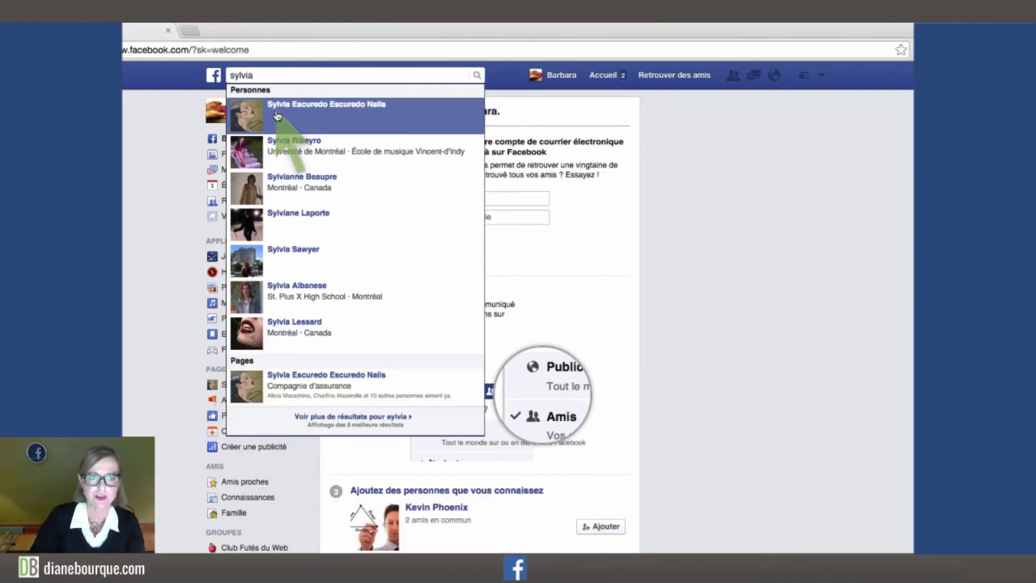
click(276, 116)
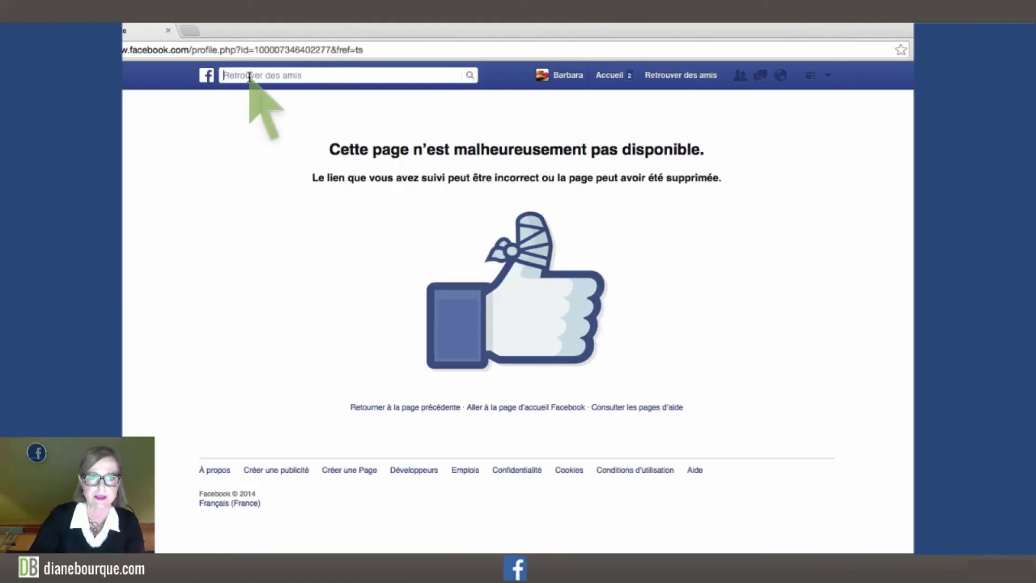
Search the Page name again, open the nail business Page from the Pages results, and view its Paramètres.
click(252, 75)
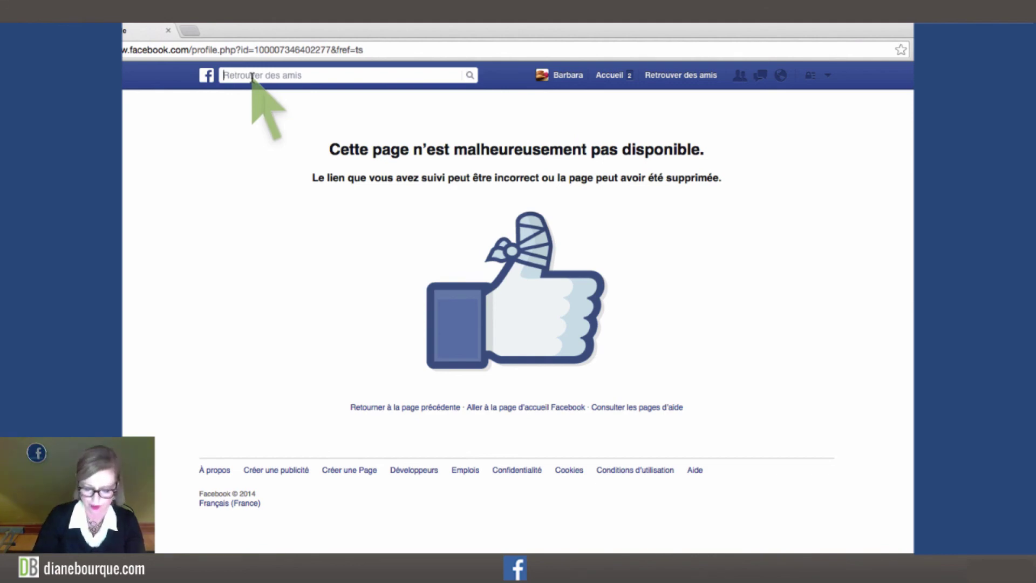
text(sylvia)
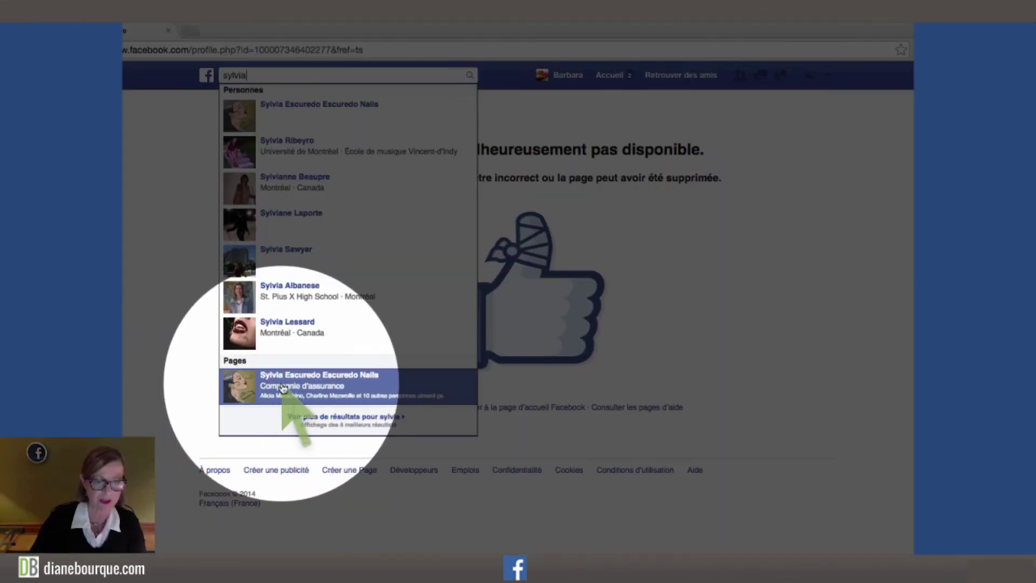
click(283, 388)
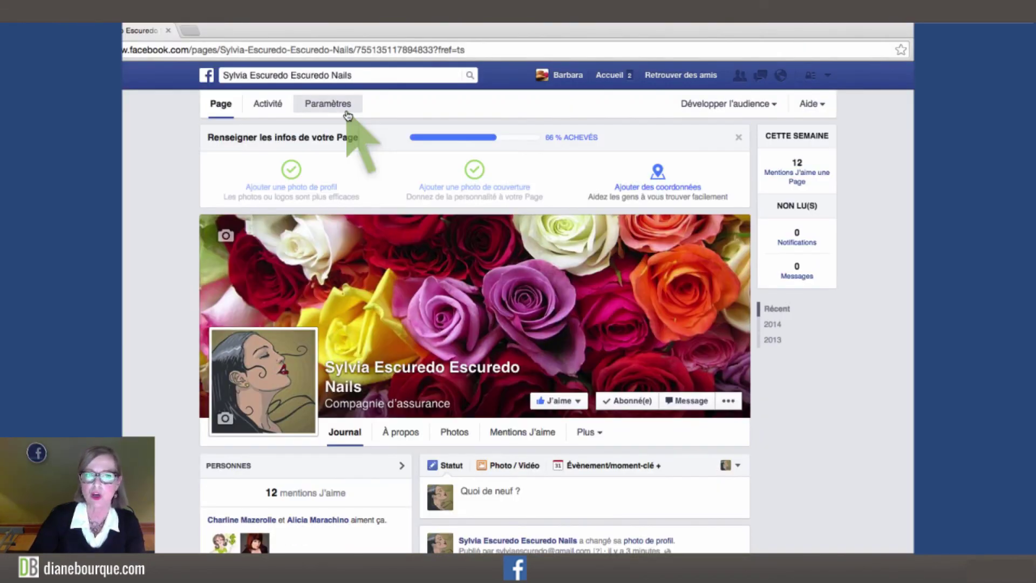
click(348, 116)
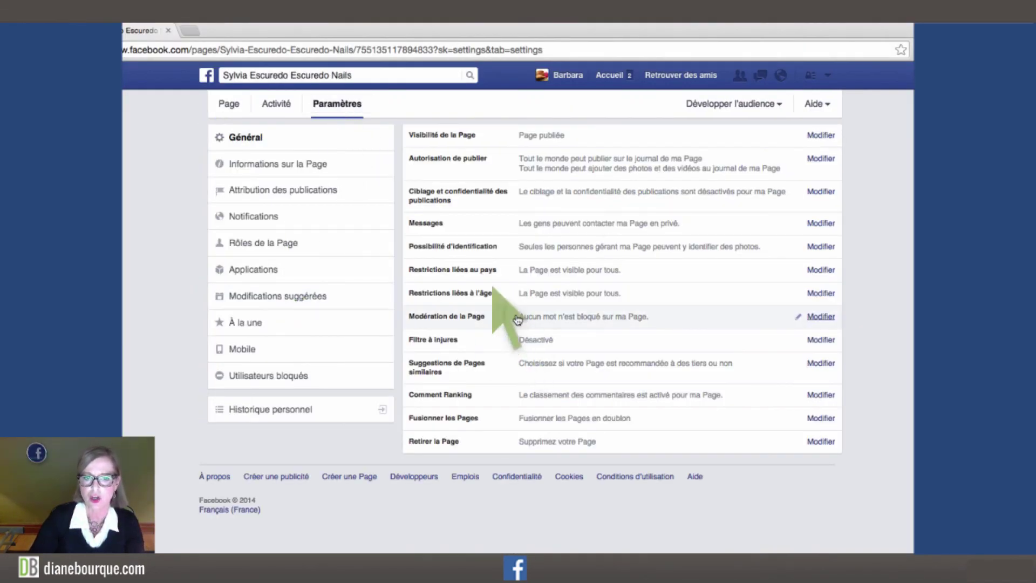